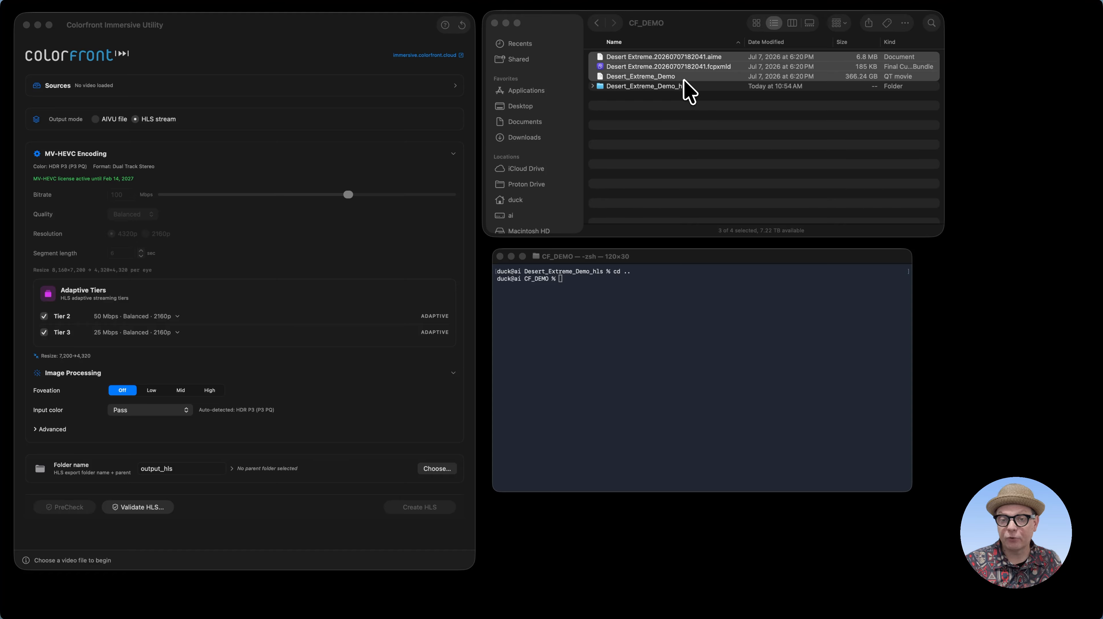
# Load the selected Desert Extreme .aime, .fcpxmld and QT movie files as sources, and review the available encoding quality presets
pyautogui.moveTo(651, 75); pyautogui.dragTo(306, 90)
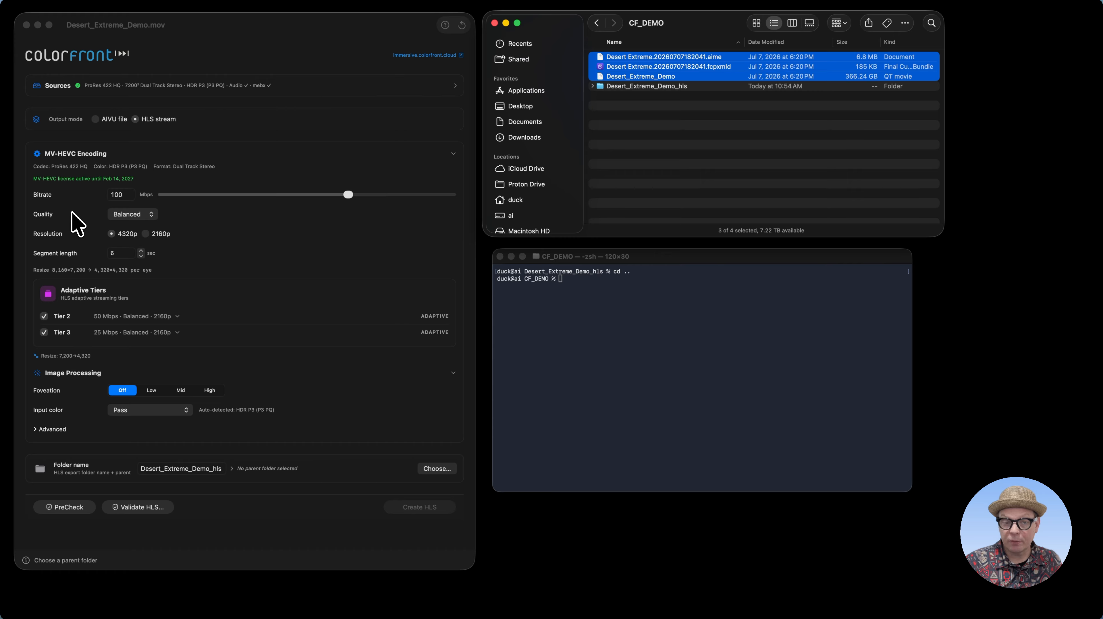
pyautogui.click(130, 215)
pyautogui.click(138, 214)
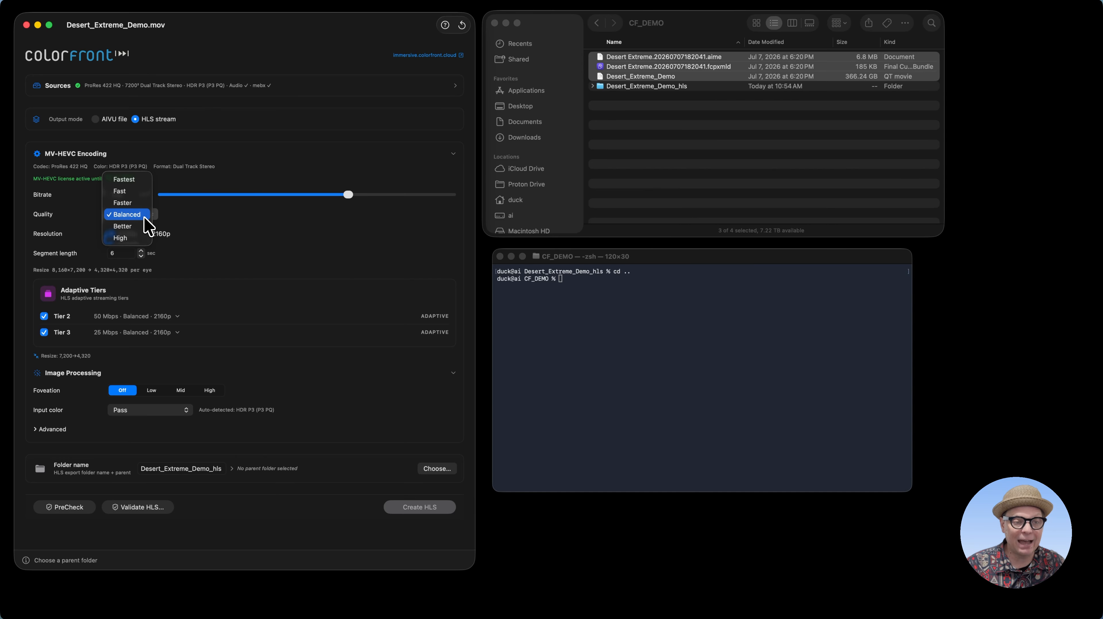
pyautogui.click(218, 231)
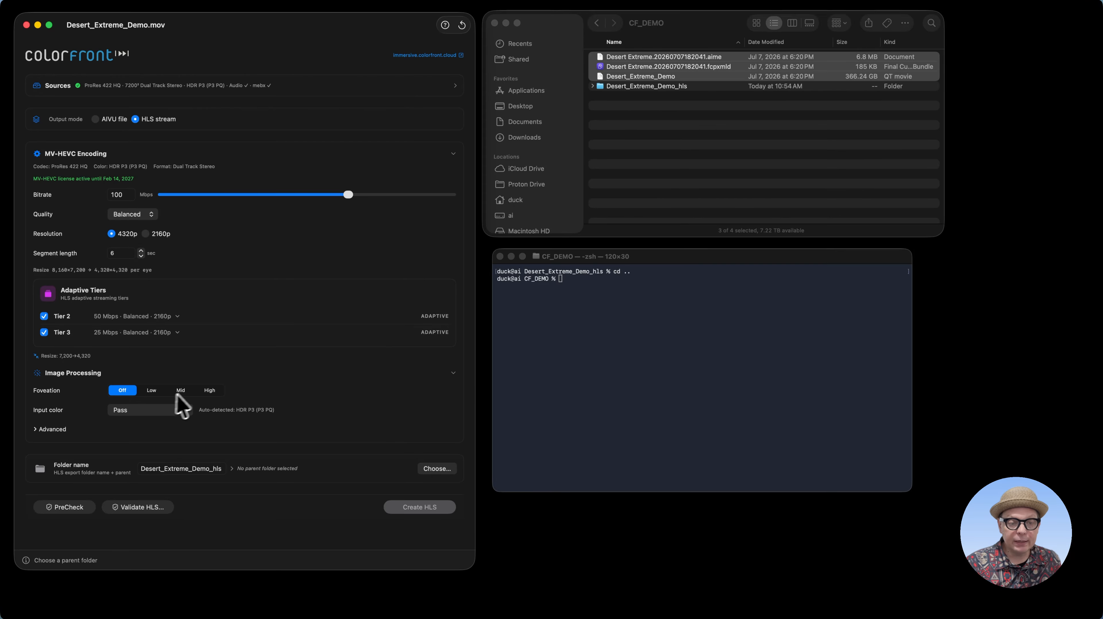
# Set the foveation to High and the input color to P3 D65 PQ 108 nit
pyautogui.click(210, 391)
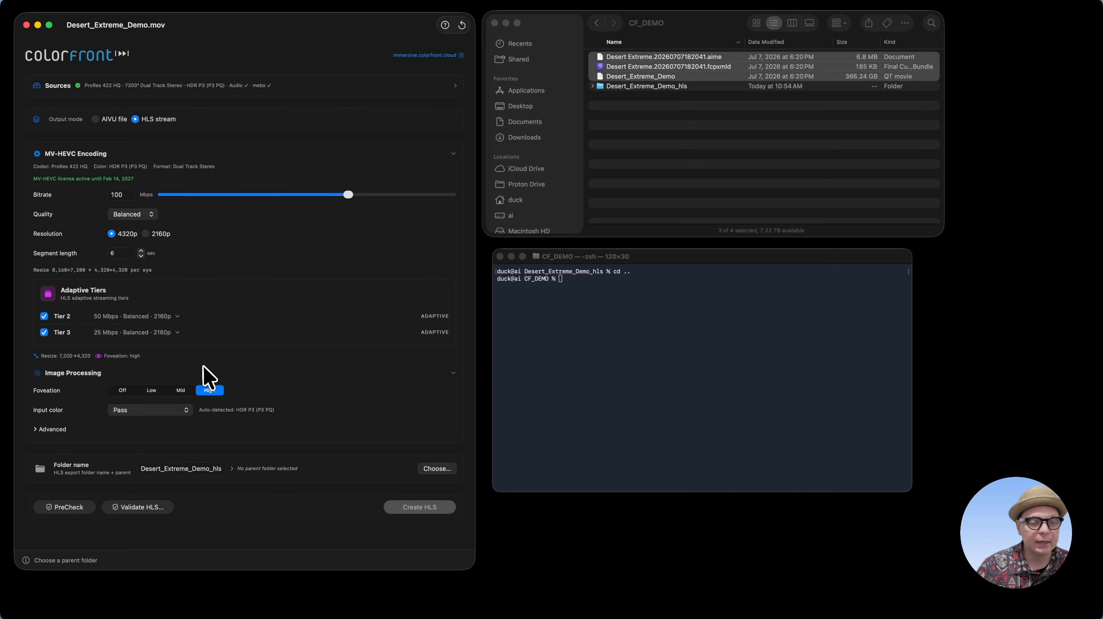
pyautogui.click(136, 408)
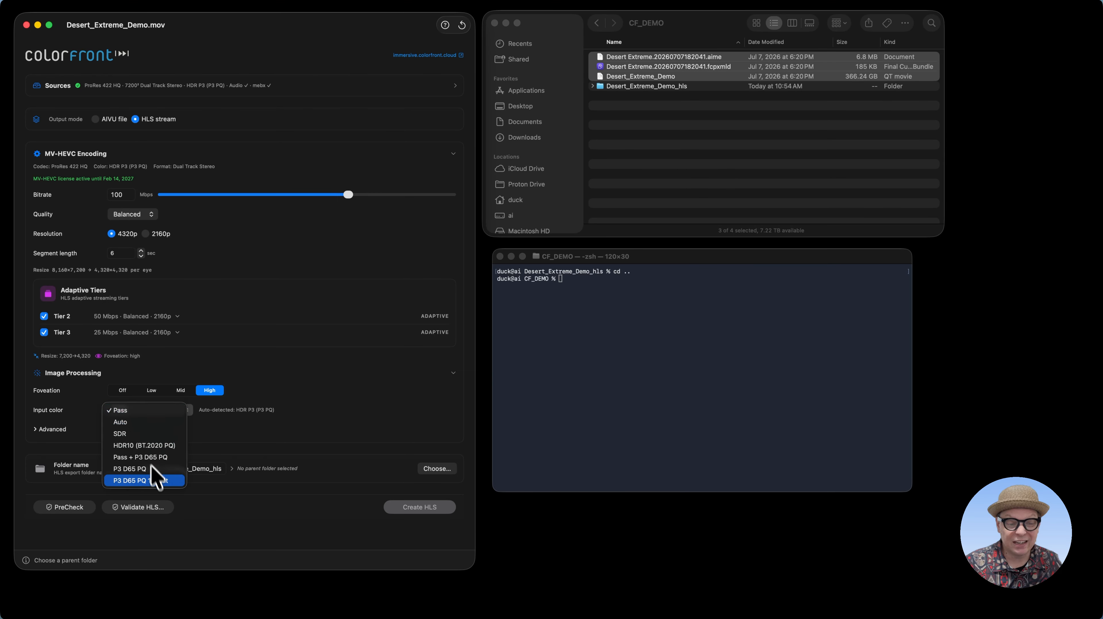
pyautogui.click(157, 481)
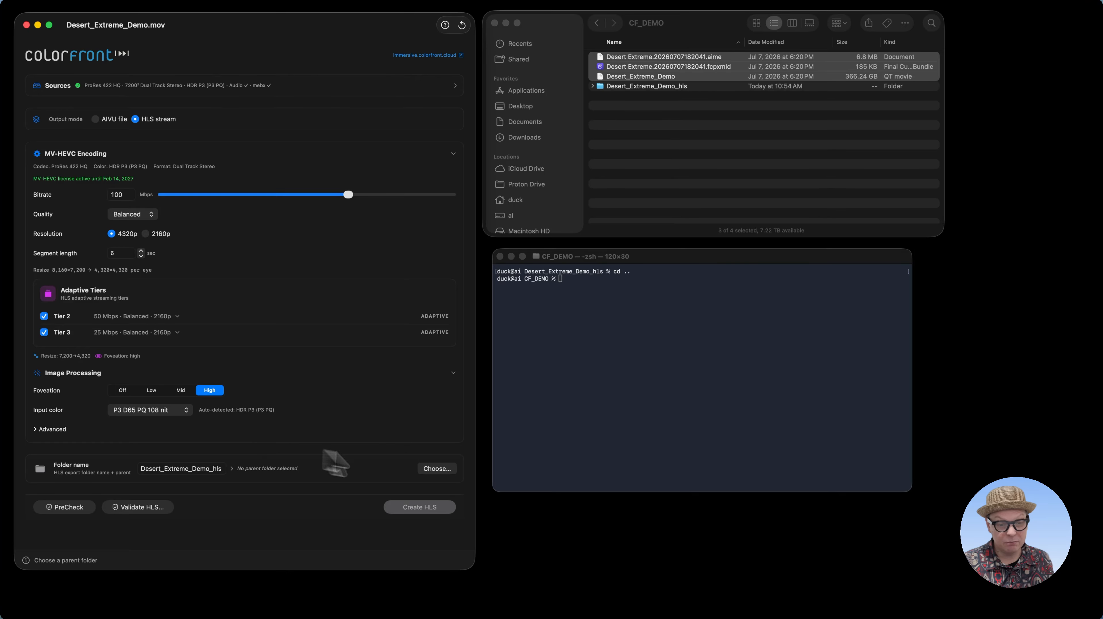
# Create a folder named HLS inside Render/CF_DEMO on the RAID volume and select it as the export's parent folder
pyautogui.click(435, 468)
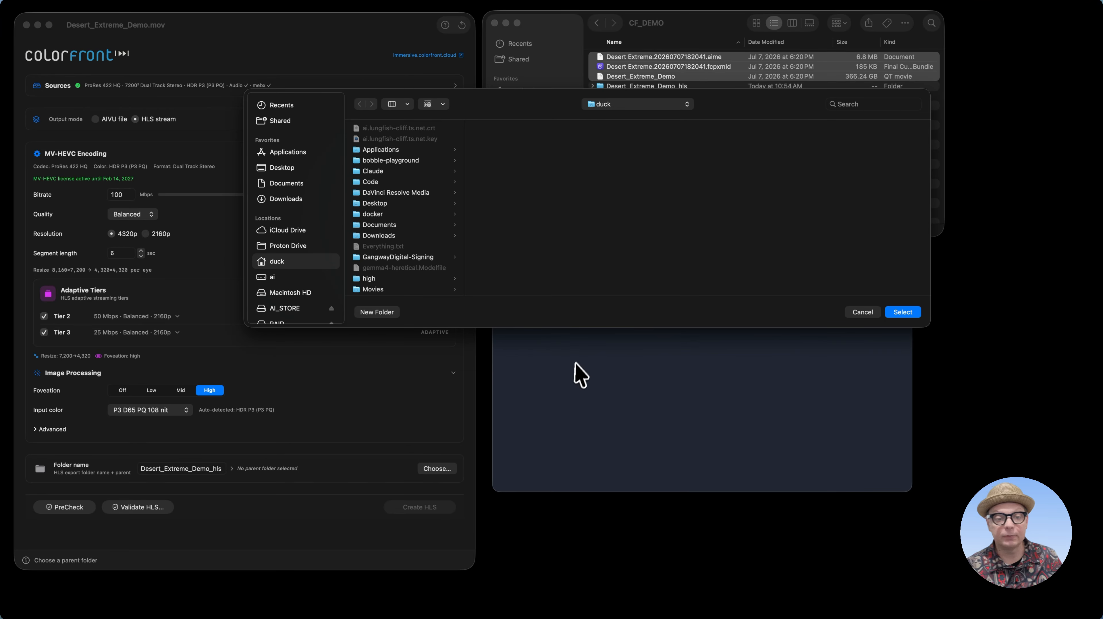
pyautogui.scroll(-3, 292, 299)
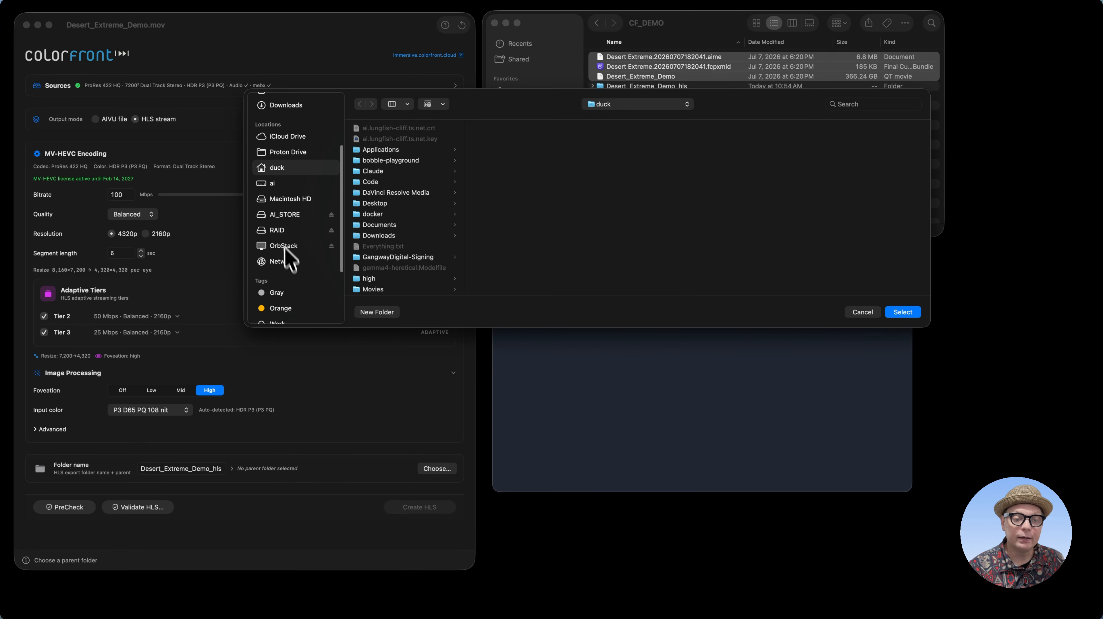
pyautogui.click(281, 231)
pyautogui.click(375, 192)
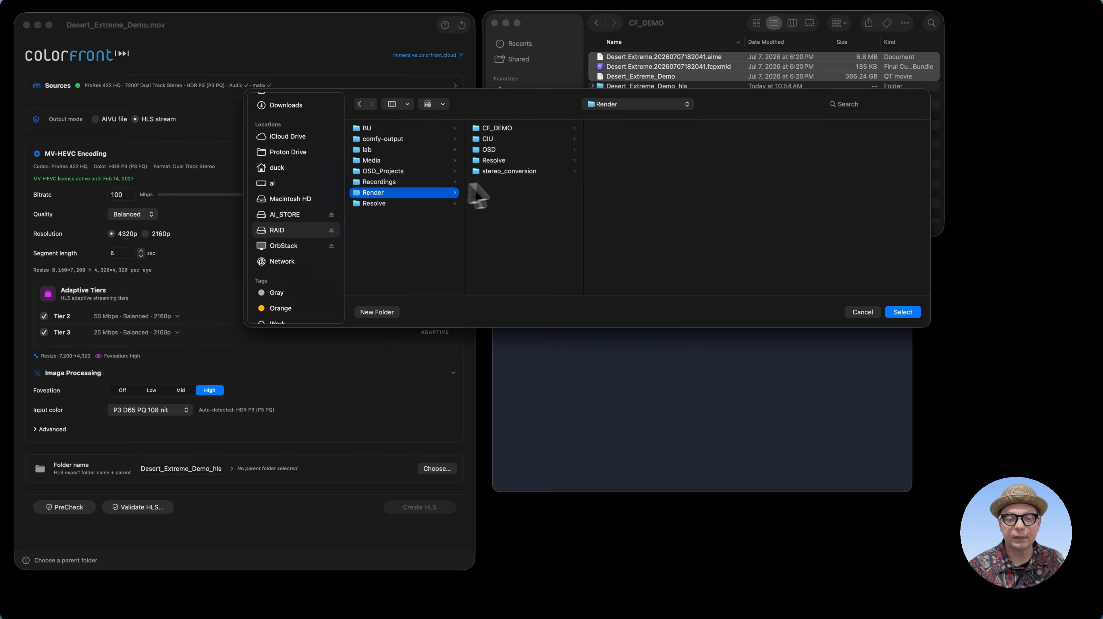
pyautogui.click(499, 129)
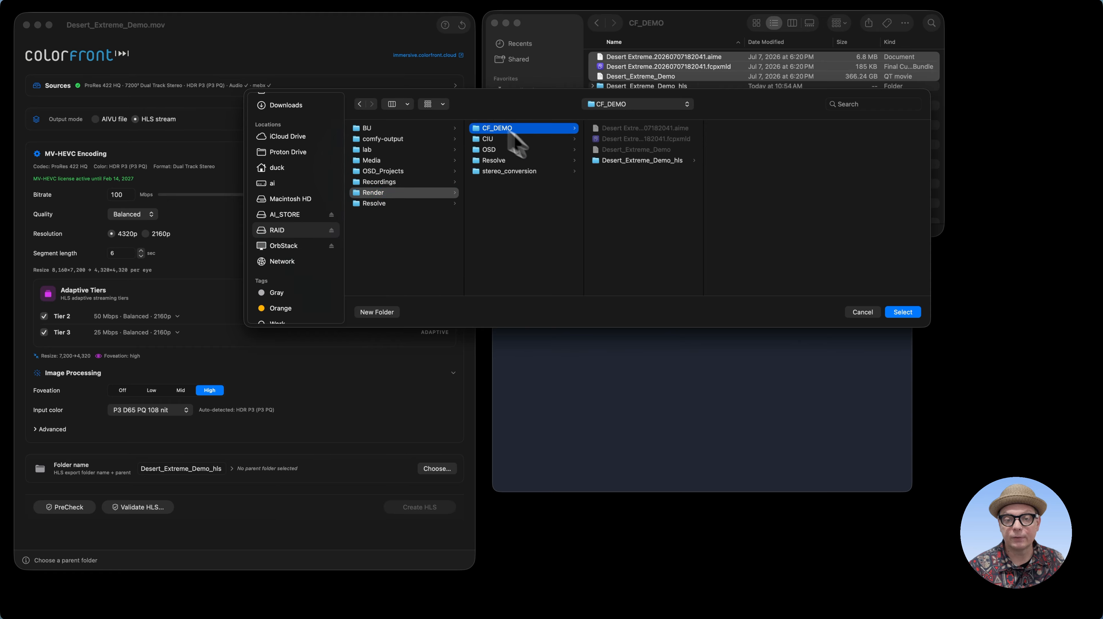
pyautogui.click(382, 312)
pyautogui.write('HLS')
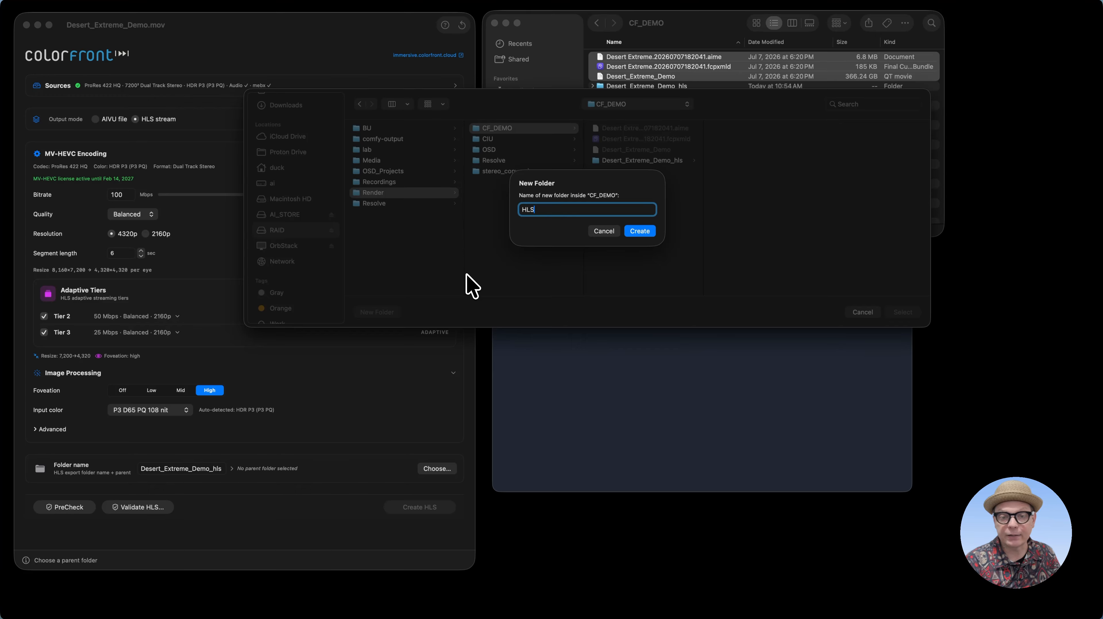
pyautogui.press('Return')
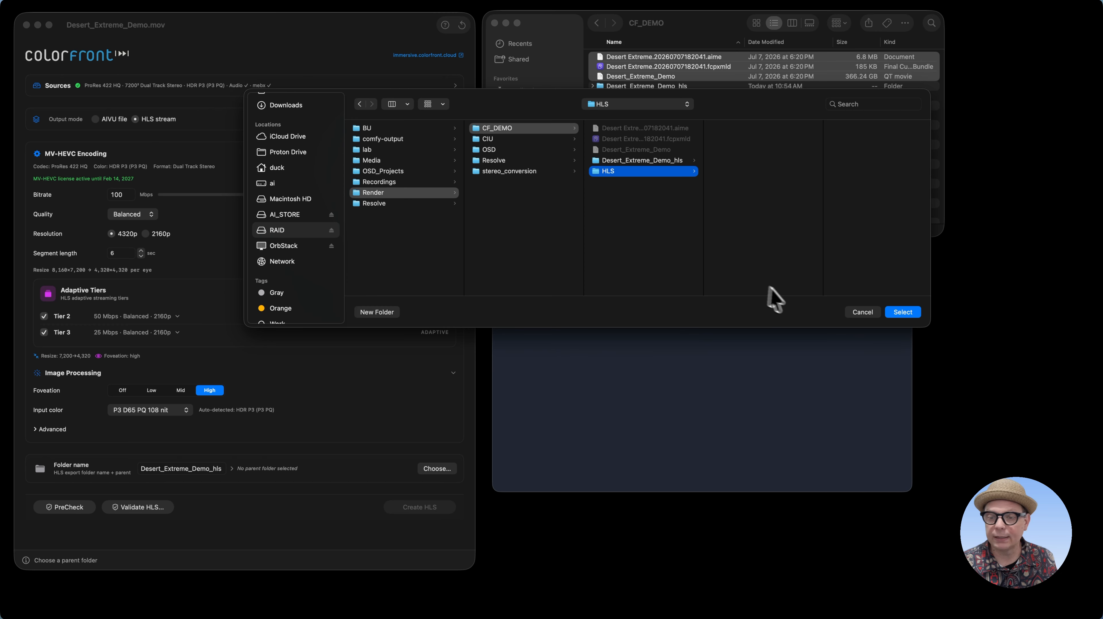
pyautogui.click(902, 312)
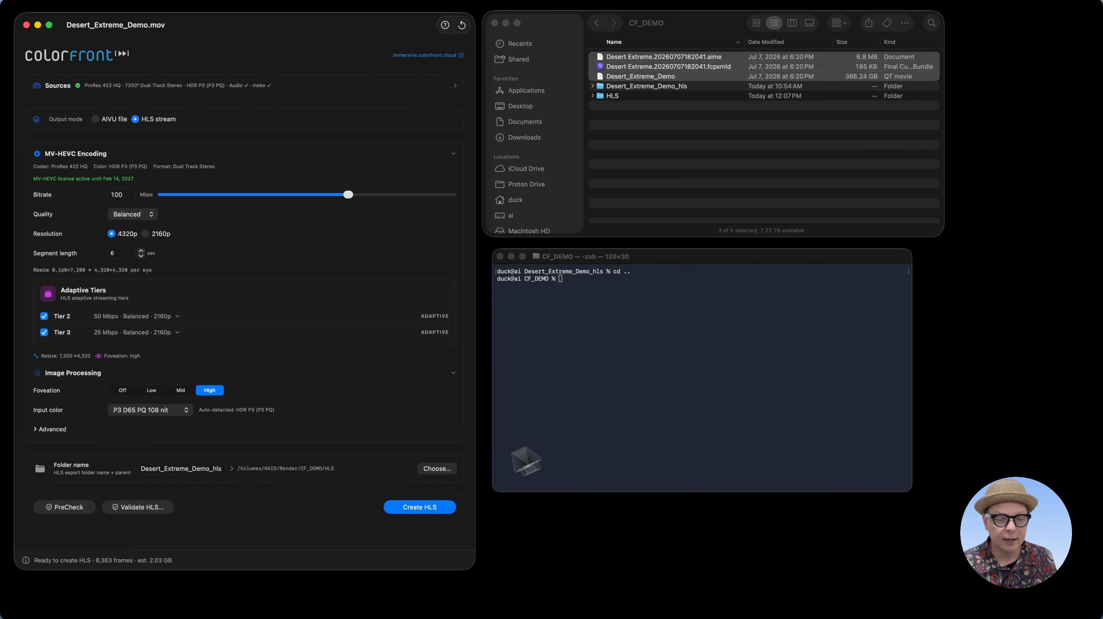
# Create the HLS stream of the Desert_Extreme_Demo movie with the current settings
pyautogui.click(407, 507)
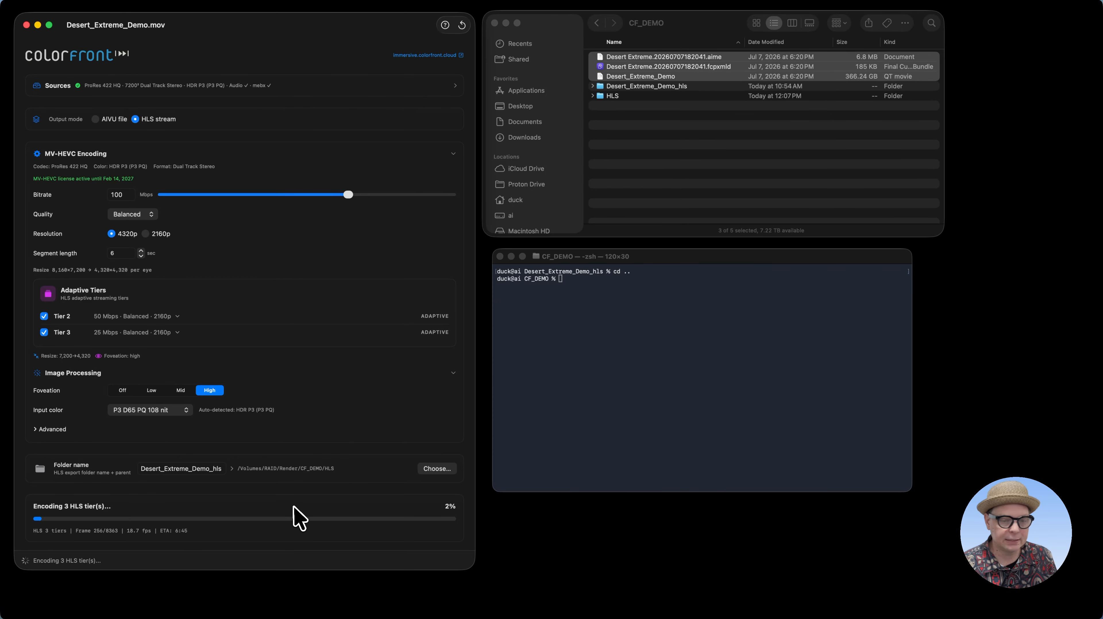
pyautogui.scroll(-3, 364, 525)
pyautogui.click(365, 510)
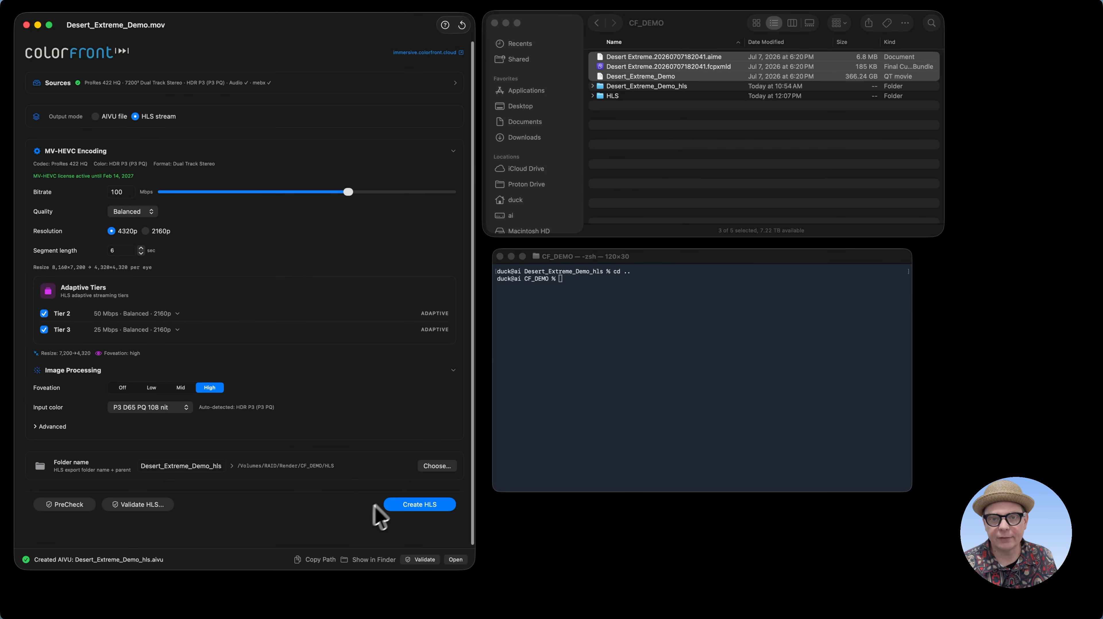
# Examine the contents of the existing Desert_Extreme_Demo_hls folder, including the files in tier_0, and collapse both folders again
pyautogui.click(635, 150)
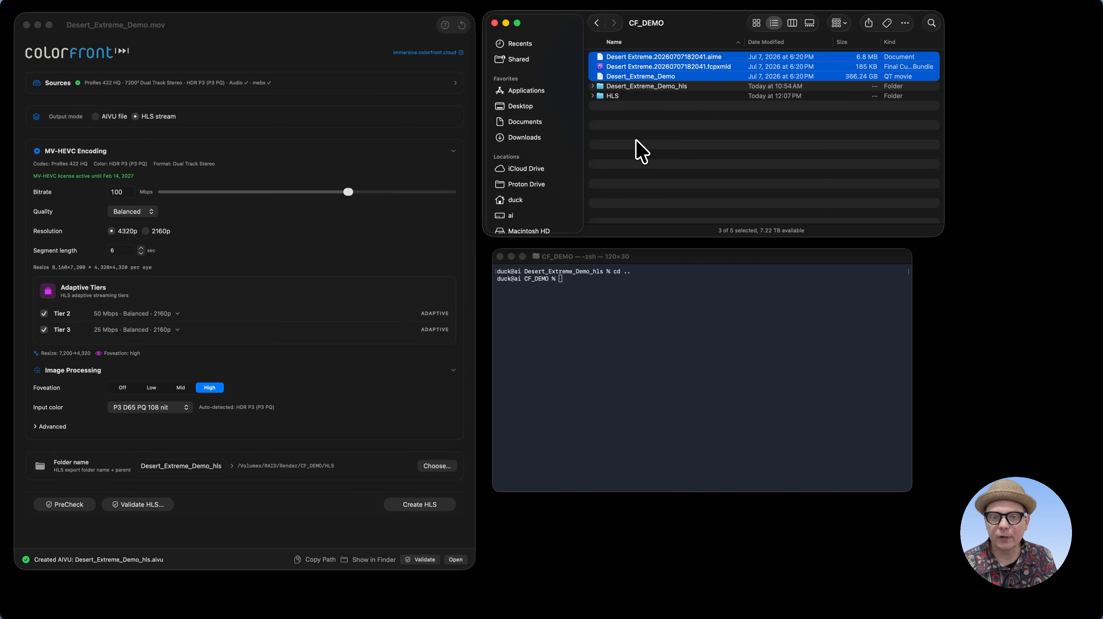
pyautogui.click(592, 86)
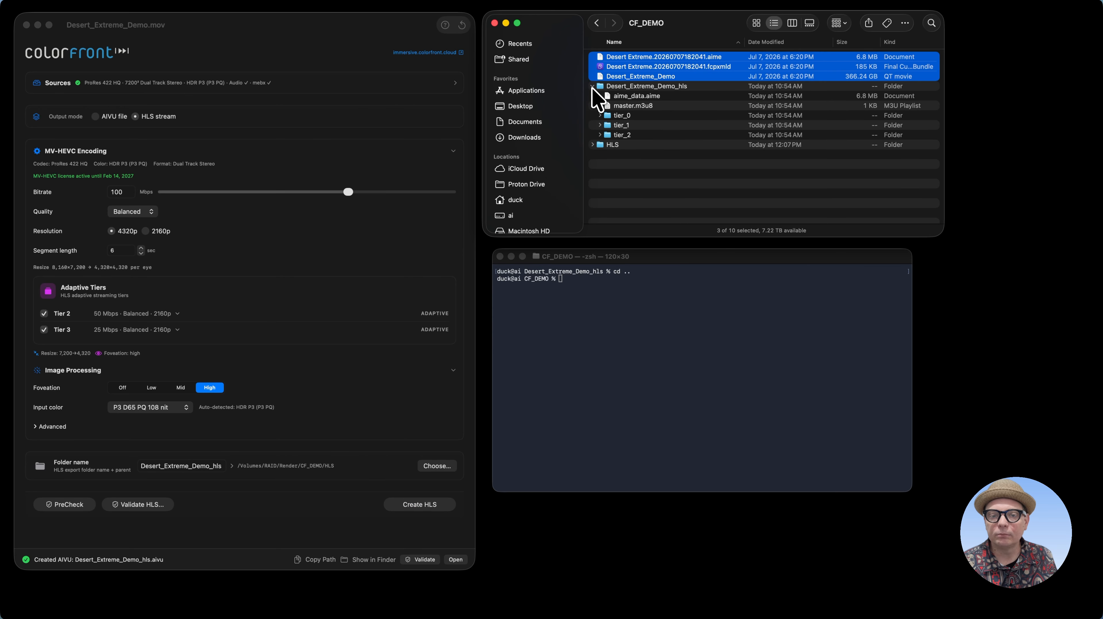
pyautogui.click(600, 115)
pyautogui.scroll(-5, 657, 163)
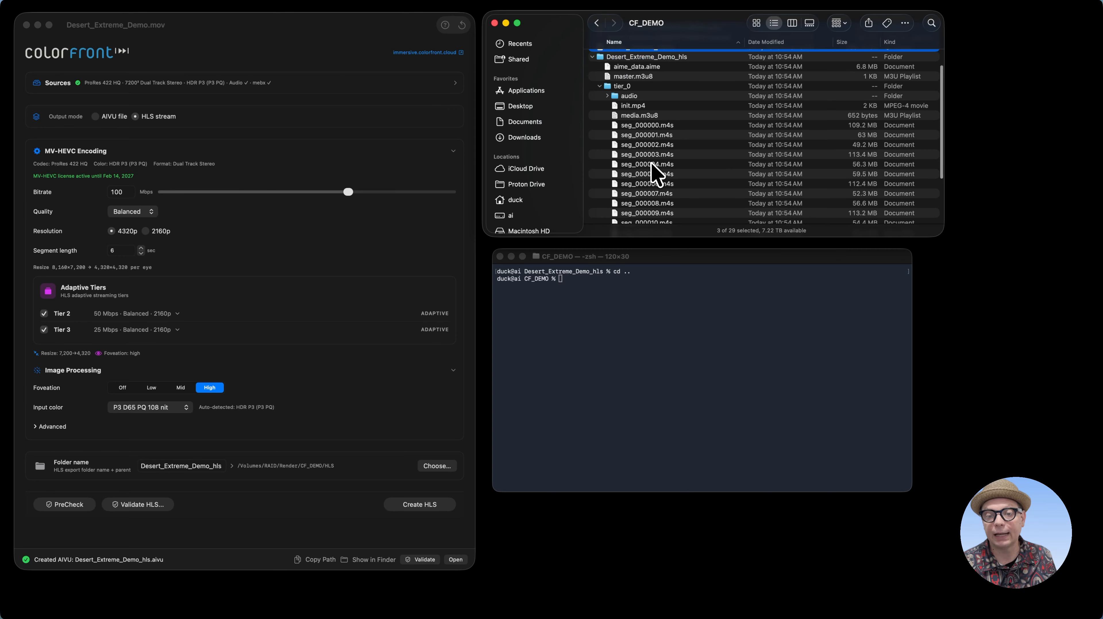
pyautogui.scroll(5, 650, 182)
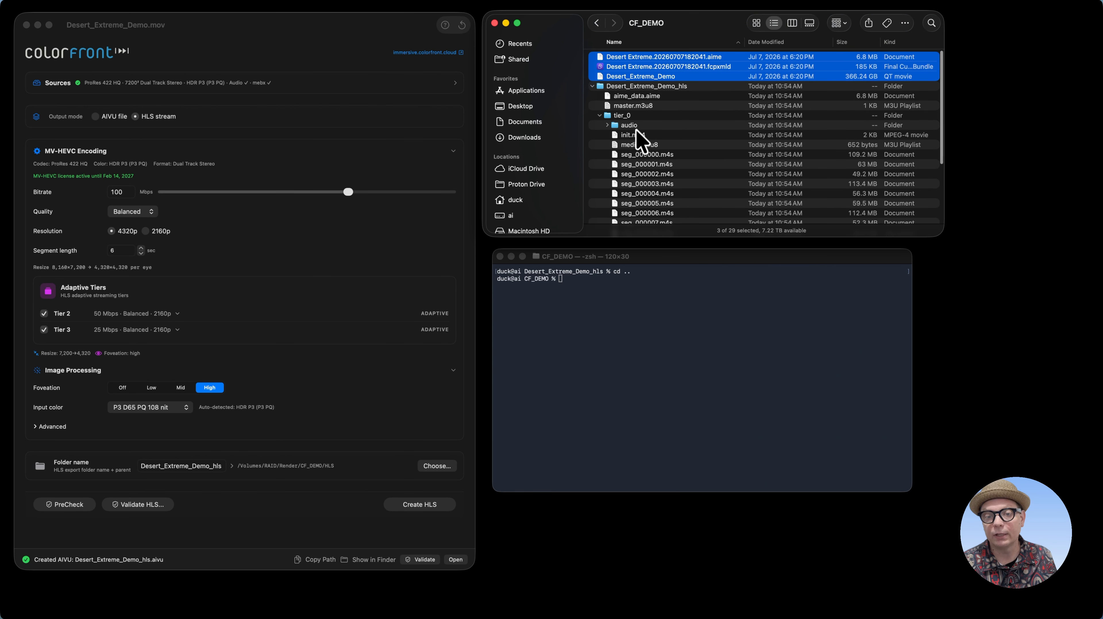
pyautogui.click(599, 115)
pyautogui.click(592, 86)
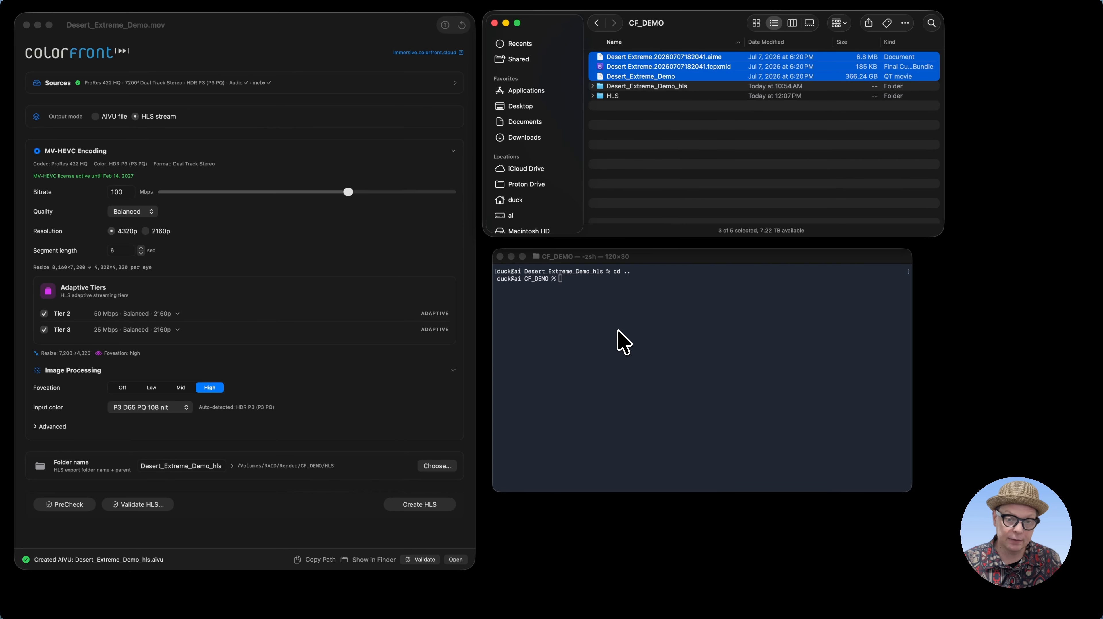
# Change the Terminal's working directory to /Volumes/RAID/Render/CF_DEMO/Desert_Extreme_Demo_hls
pyautogui.click(616, 357)
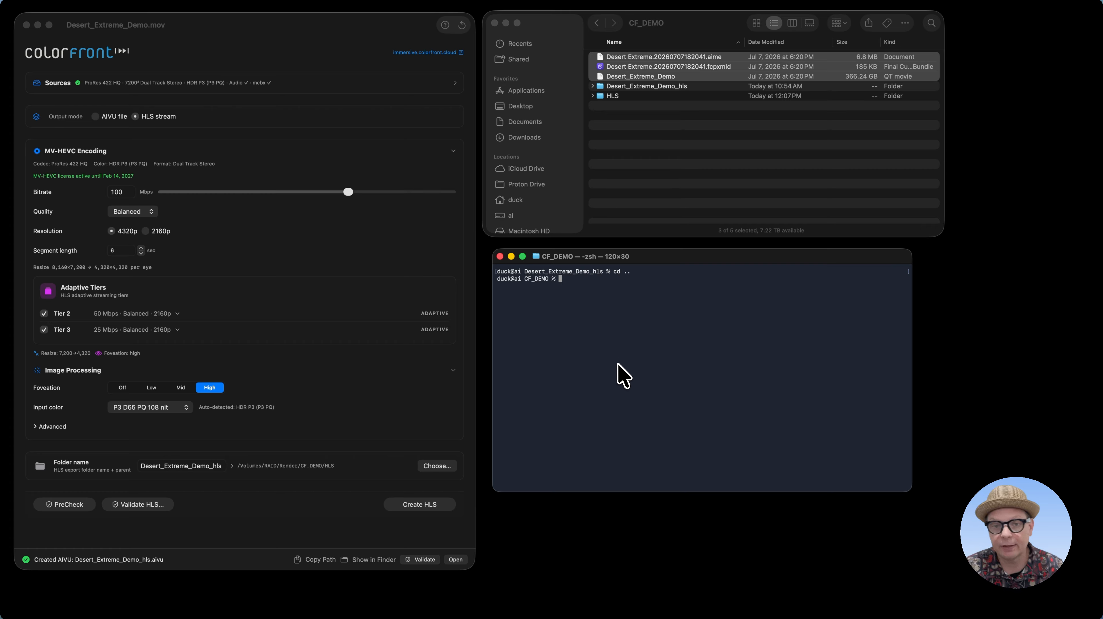
pyautogui.write('cd')
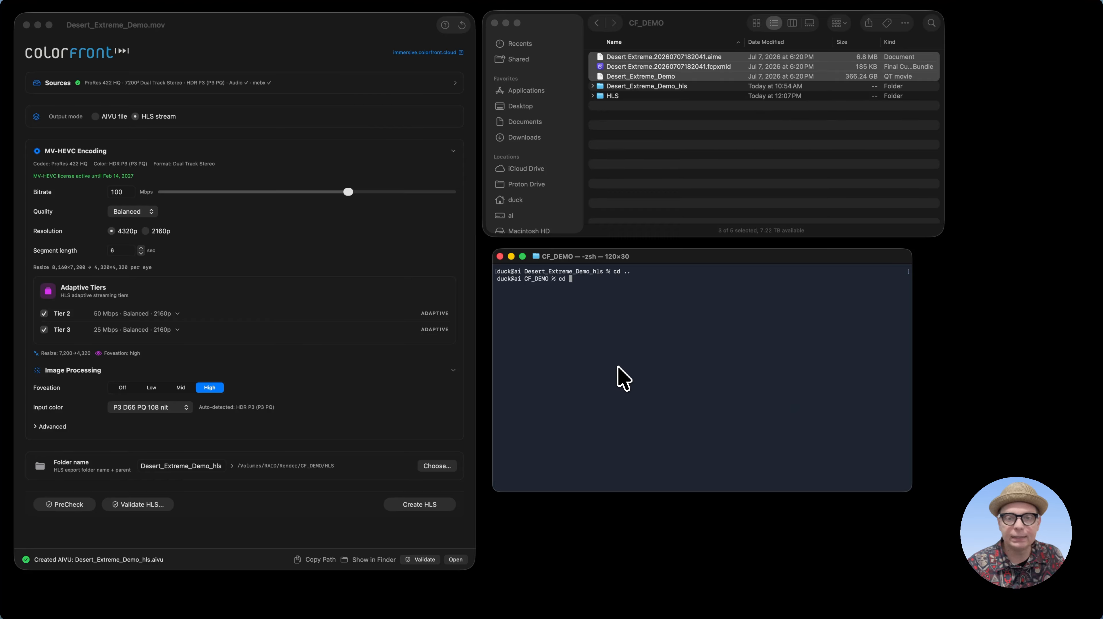
pyautogui.moveTo(646, 86); pyautogui.dragTo(719, 320)
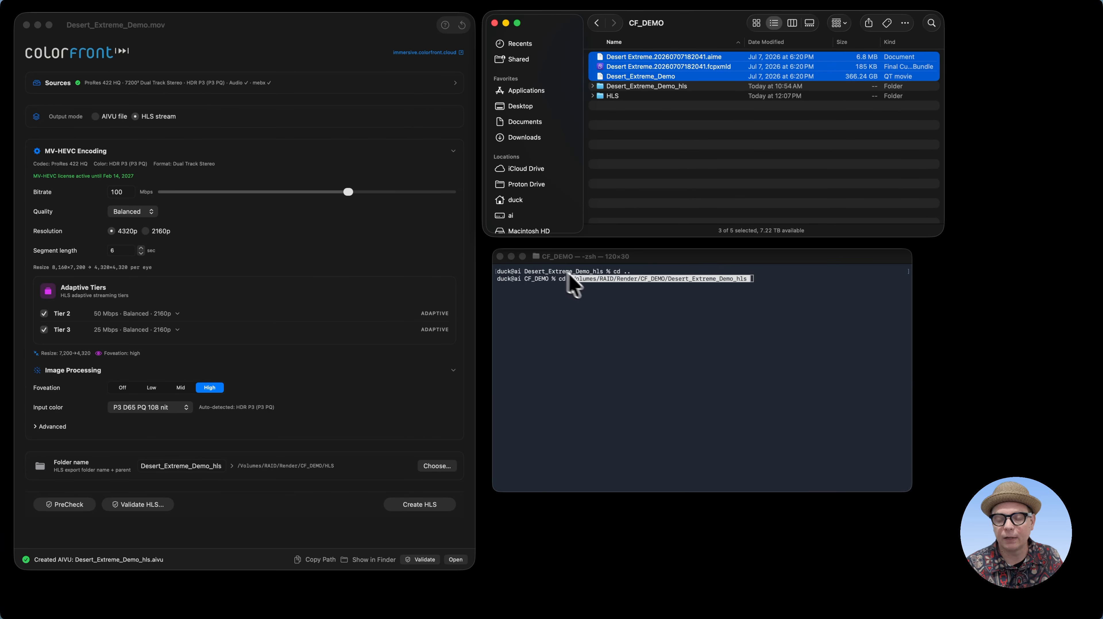
pyautogui.click(732, 334)
pyautogui.press('Return')
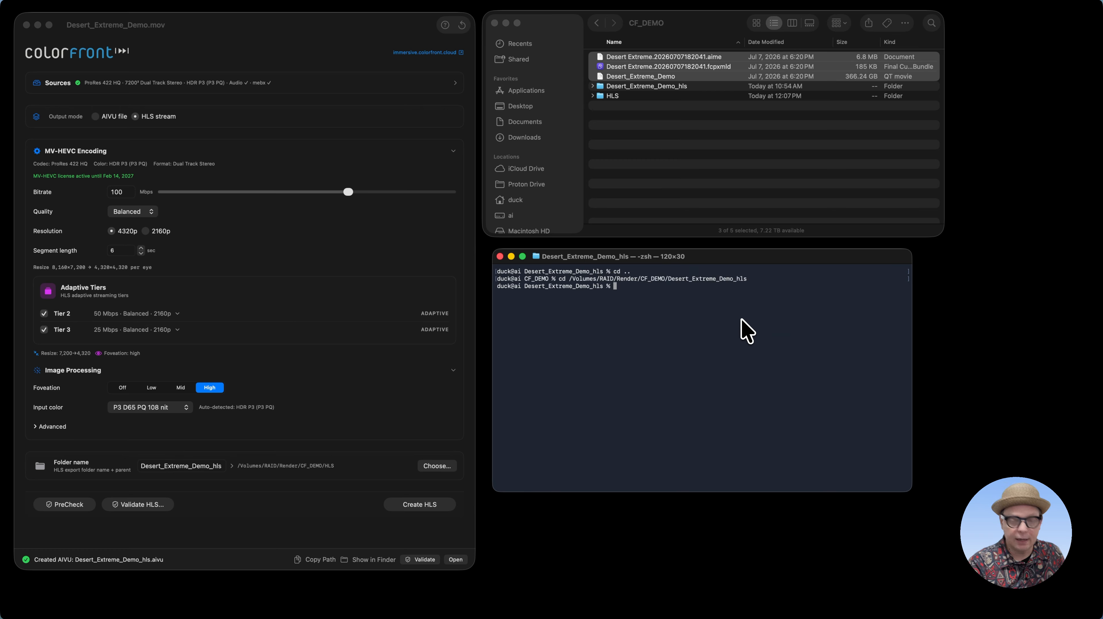
# Try to start a local web server in the stream folder with the command python -m http.server
pyautogui.write('py')
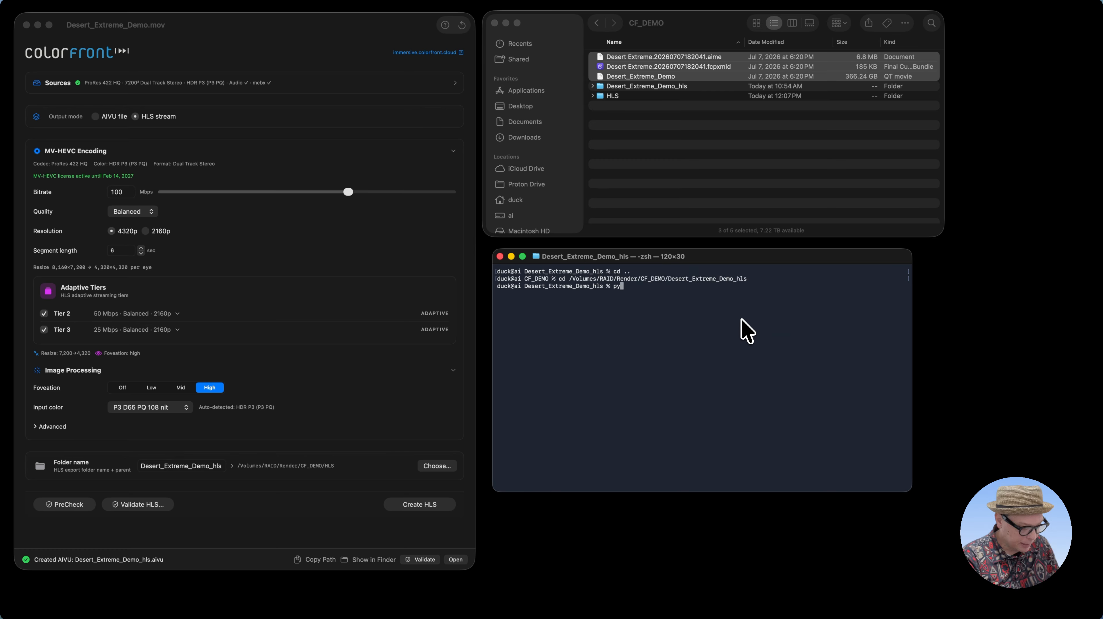
pyautogui.write('thon -m ')
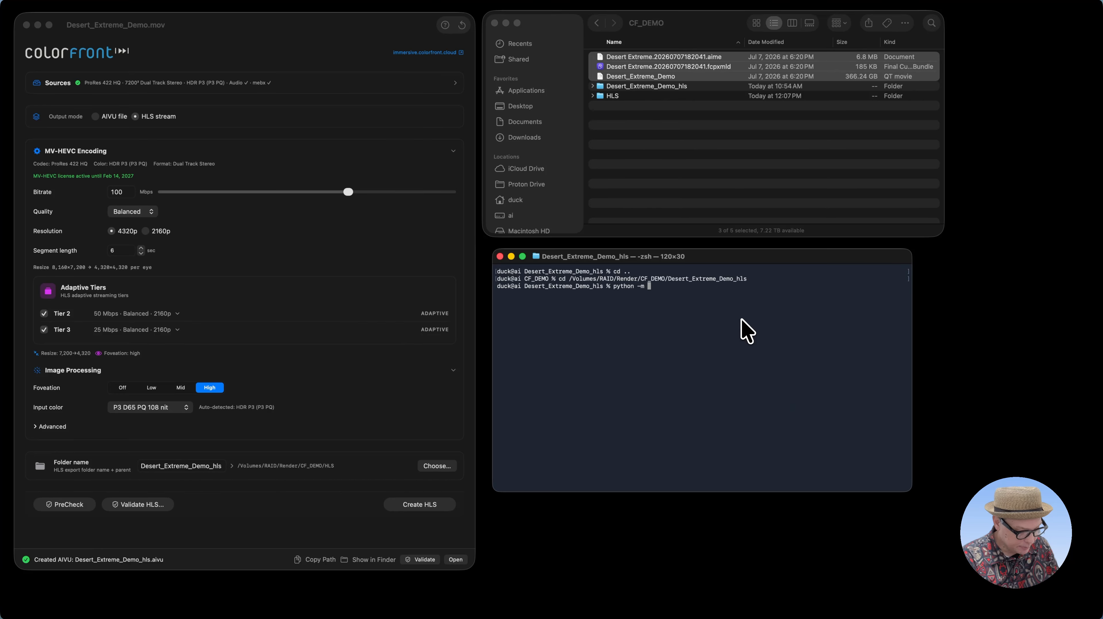
pyautogui.write('http.server')
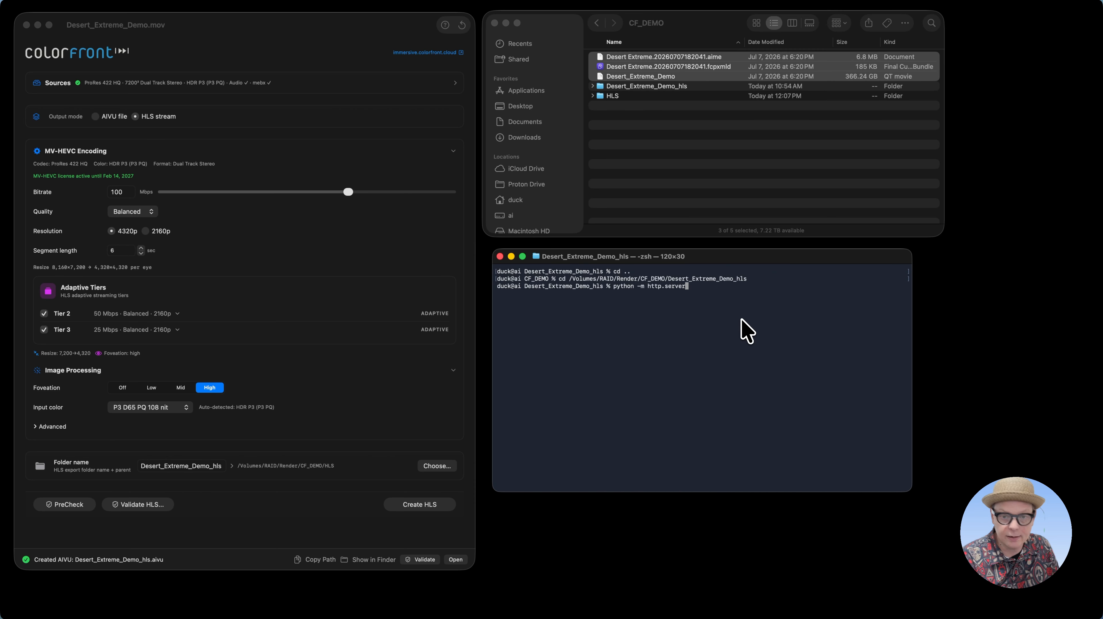
pyautogui.press('Return')
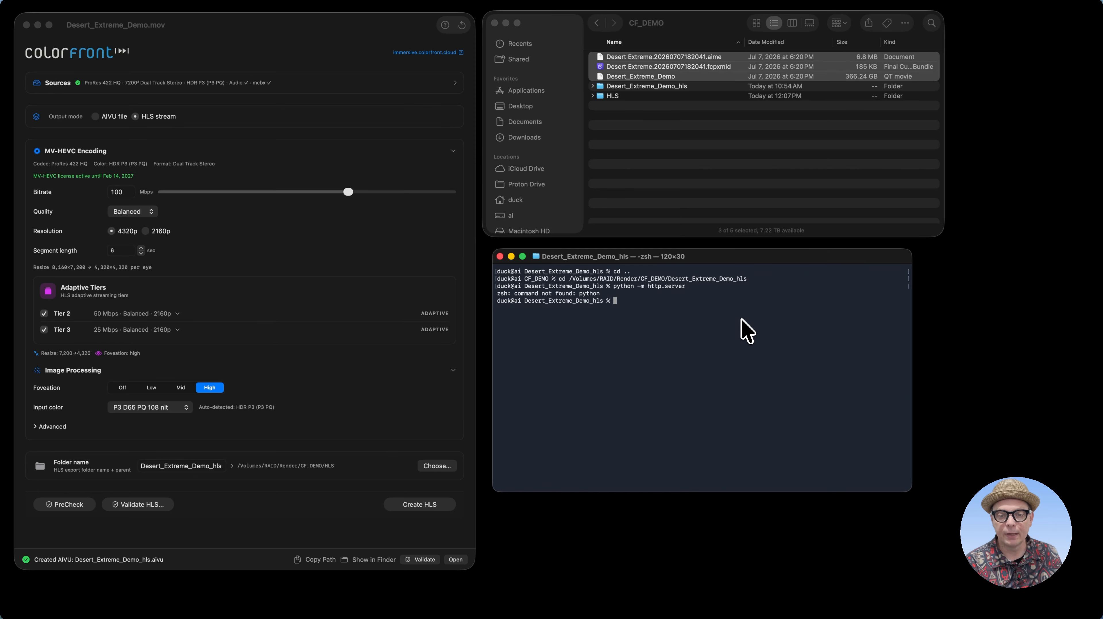
# Correct the previous web server command to python3 -m http.server and run it
pyautogui.press('Up')
pyautogui.press('Left')
pyautogui.press('Left')
pyautogui.press('Left')
pyautogui.press('Left')
pyautogui.press('Left')
pyautogui.press('Left')
pyautogui.press('Left')
pyautogui.press('Left')
pyautogui.press('Left')
pyautogui.press('Left')
pyautogui.press('Left')
pyautogui.press('Left')
pyautogui.press('Left')
pyautogui.press('Left')
pyautogui.press('Left')
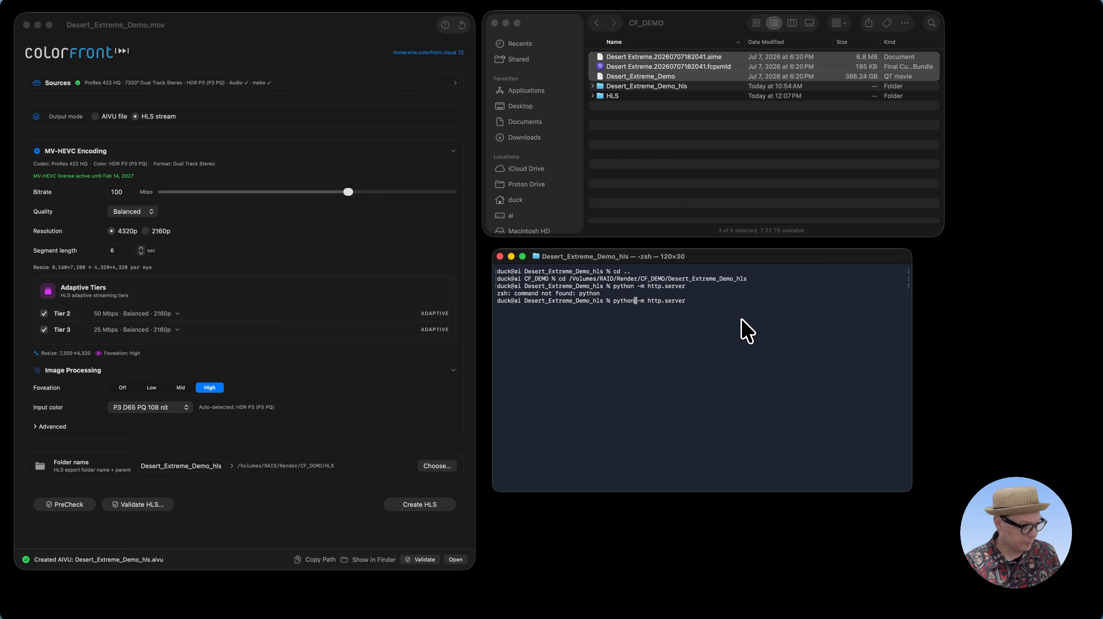
pyautogui.write('3')
pyautogui.press('Return')
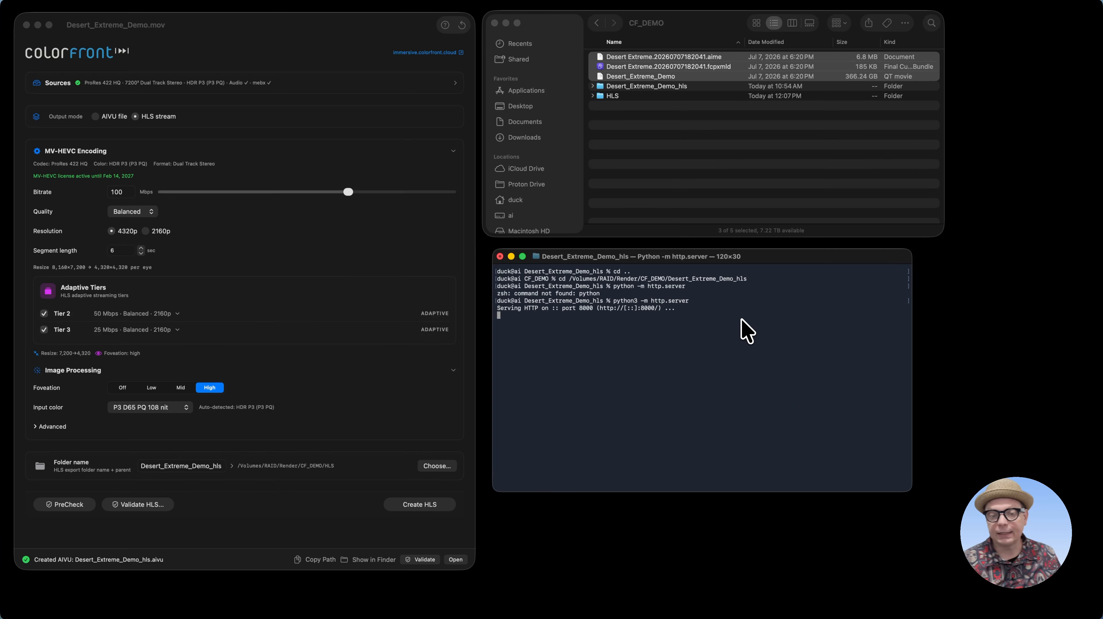